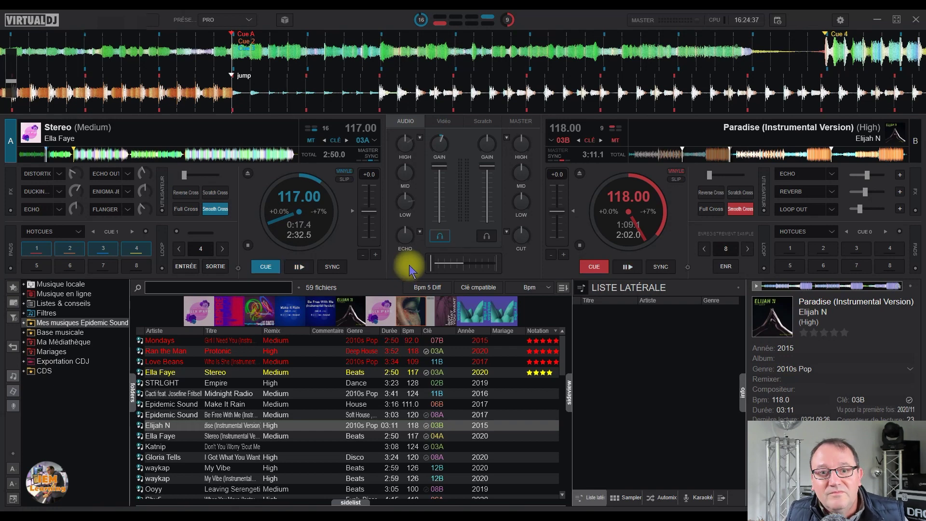
Review the controllerTakeoverMode and controllerTakeoverModePitch settings in the controller options, and test deck A's pitch slider.
left_click(839, 20)
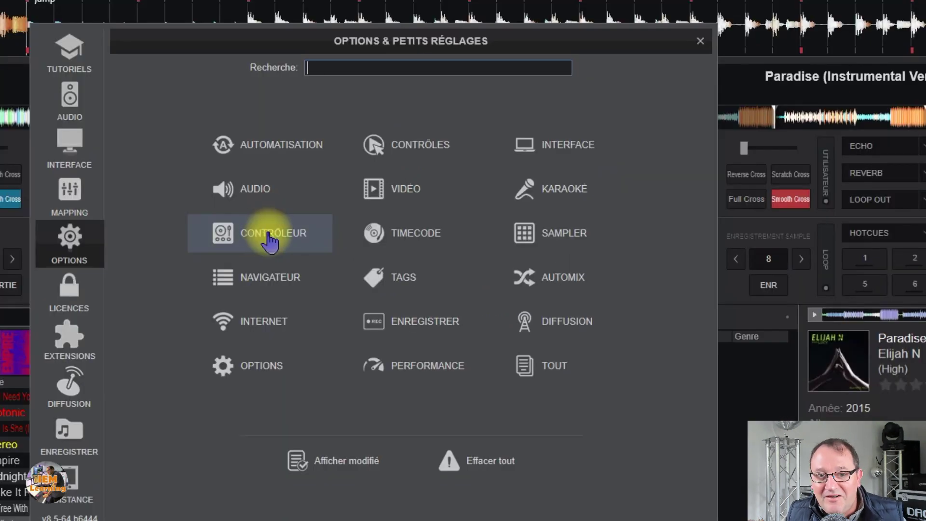
left_click(270, 236)
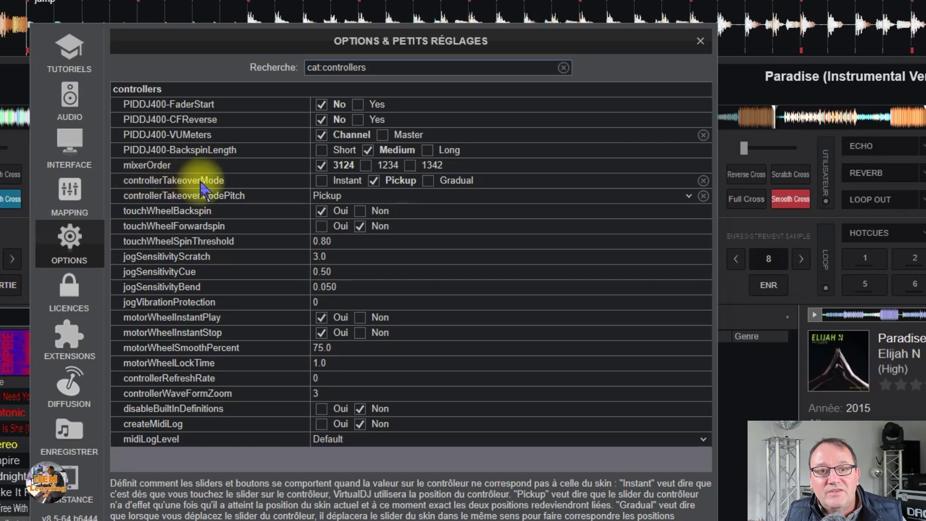
mouse_move(135, 196)
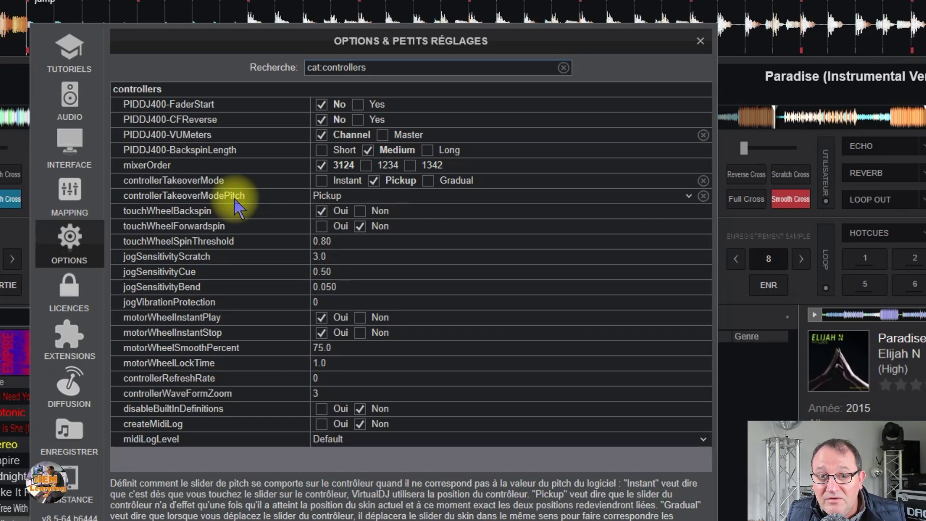
mouse_move(246, 183)
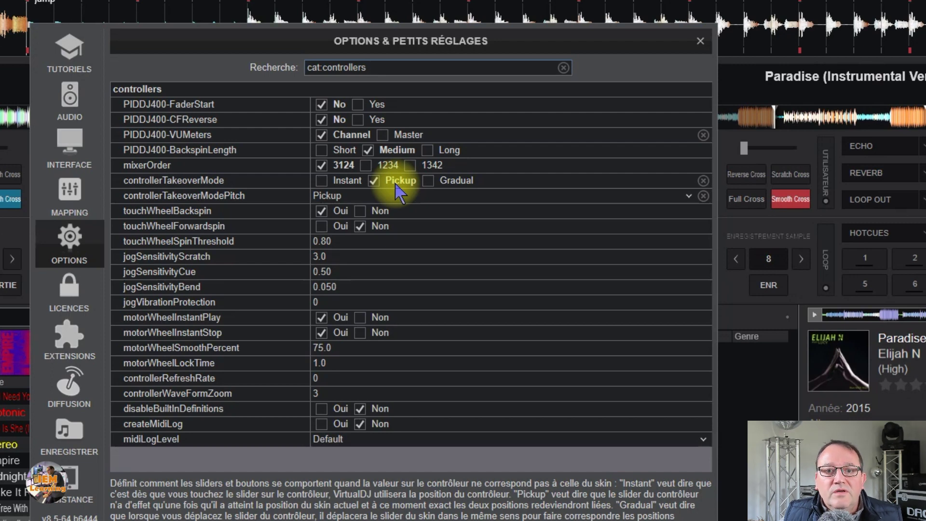
left_click(700, 40)
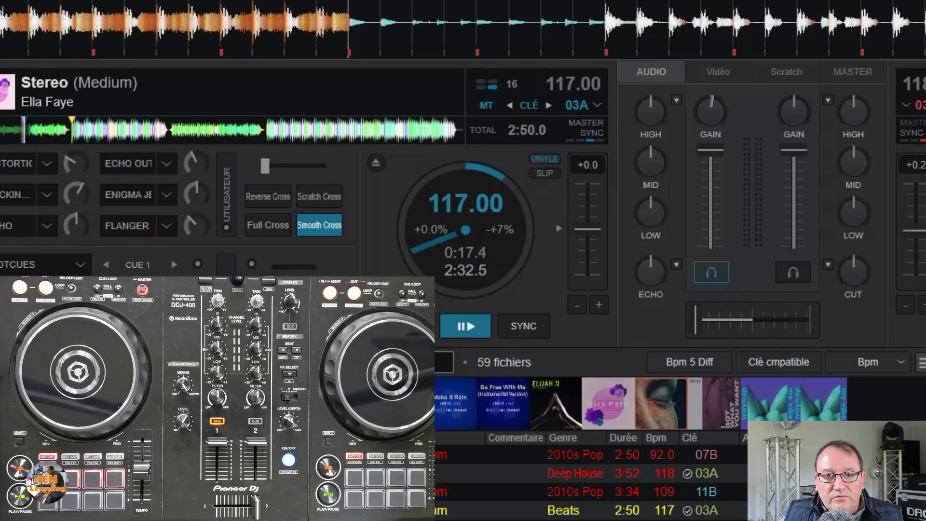
left_click(588, 231)
left_click_drag(588, 231, 589, 260)
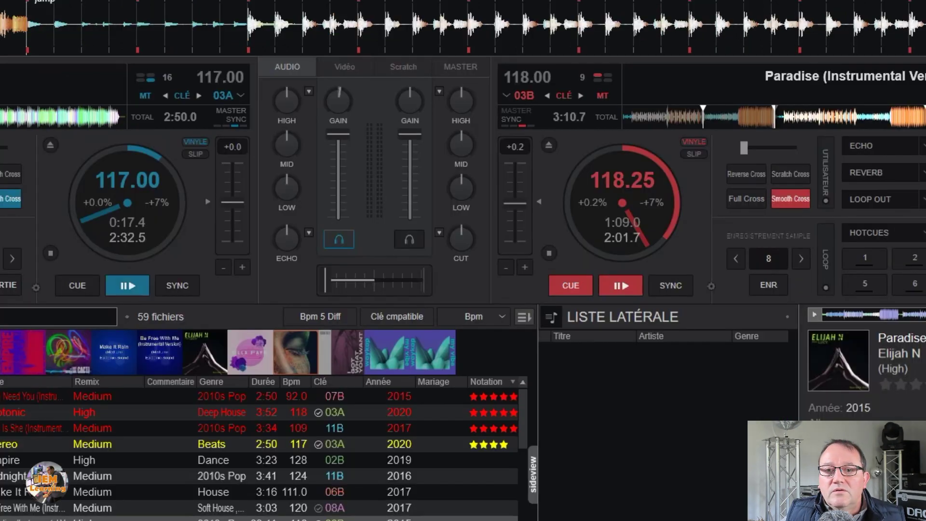
Set controllerTakeoverMode to Instant in the controller options and close the settings.
left_click(890, 5)
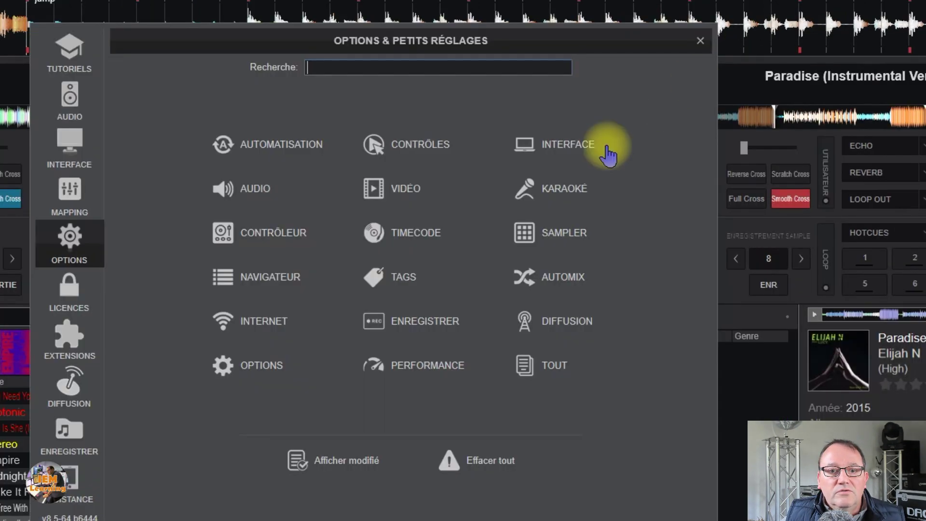
left_click(308, 234)
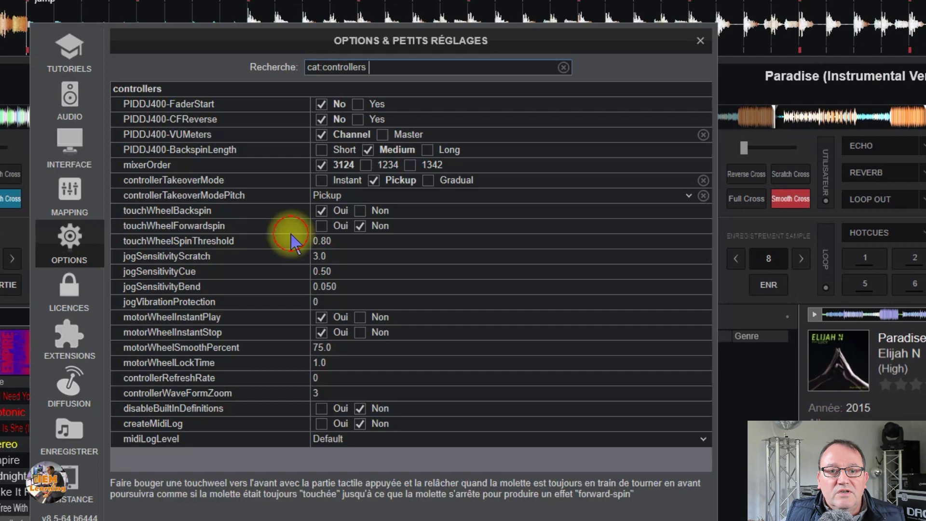
left_click(321, 180)
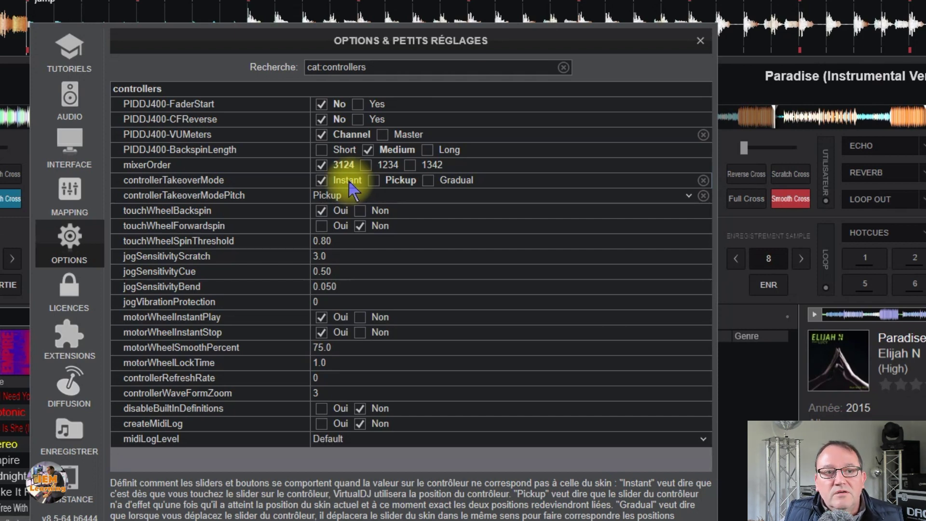
left_click(700, 41)
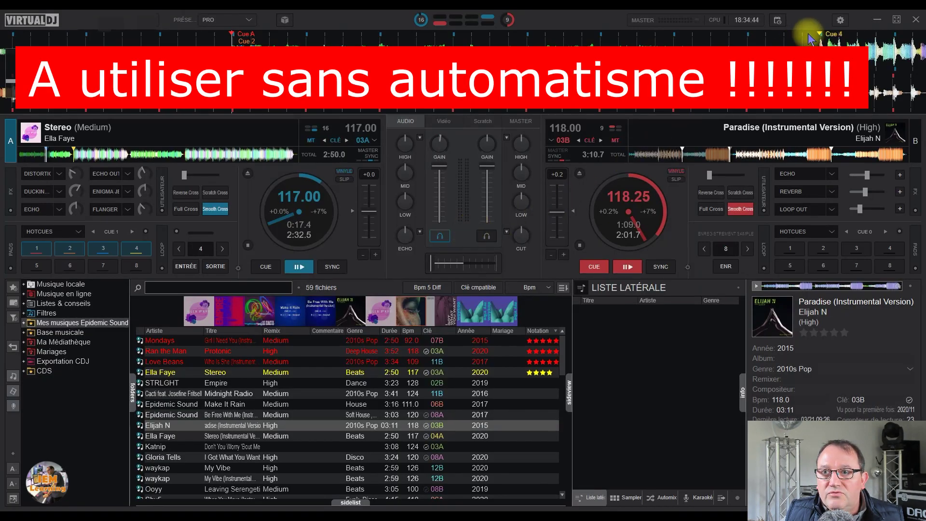
Review the automation options, from autoBPMMatch to the reset-on-load settings, and close the settings.
left_click(839, 20)
left_click(408, 179)
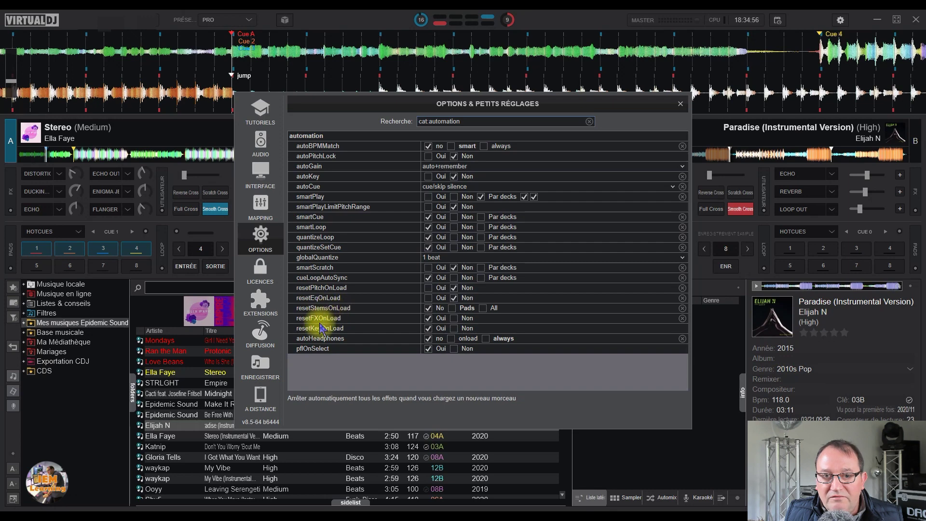
left_click(679, 108)
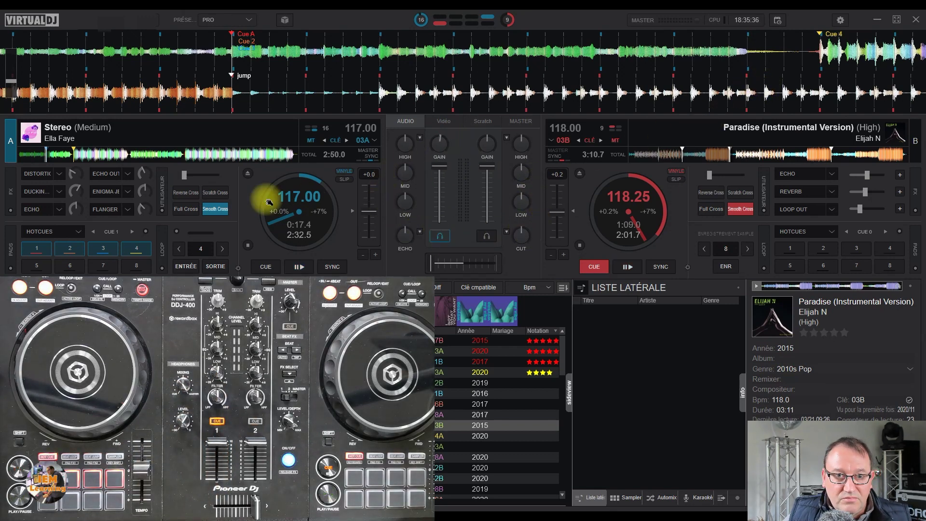
Try moving deck A's level fader in the mixer to test the instant takeover mode.
left_click(488, 235)
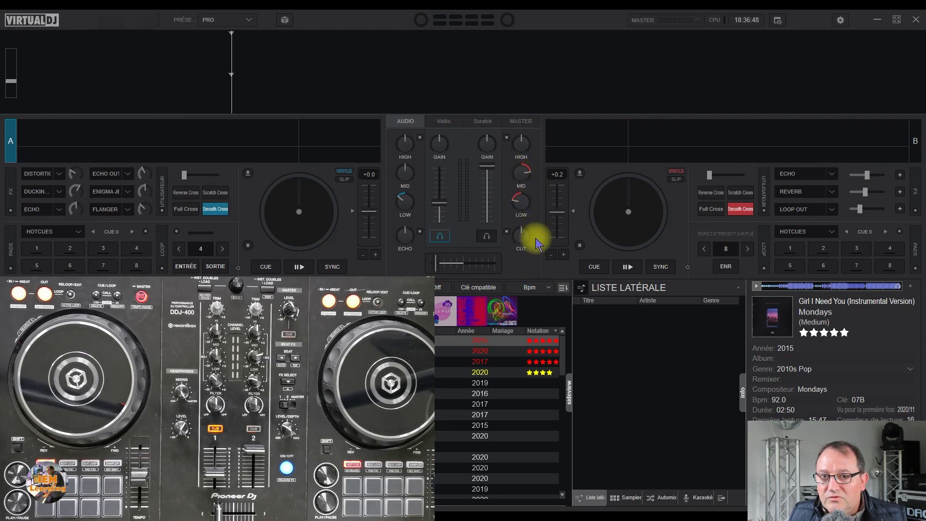
mouse_move(440, 208)
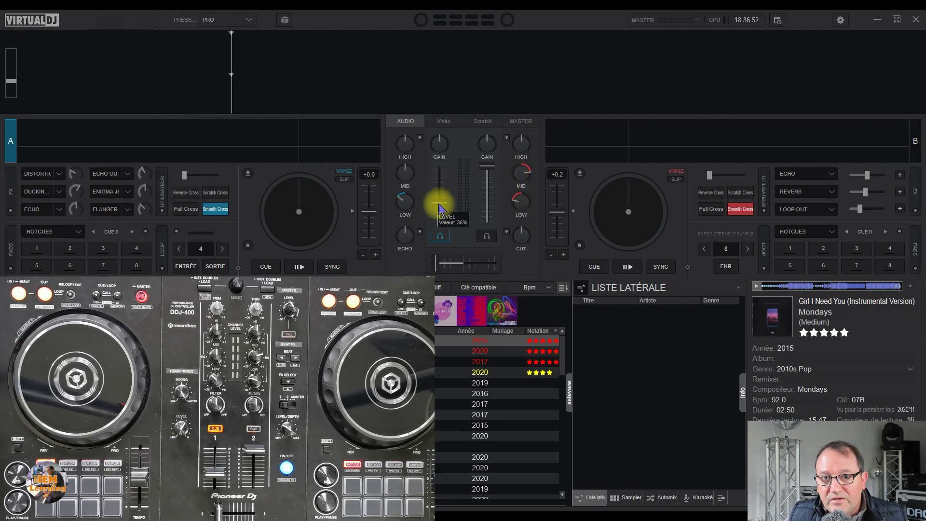
left_click_drag(440, 207, 446, 237)
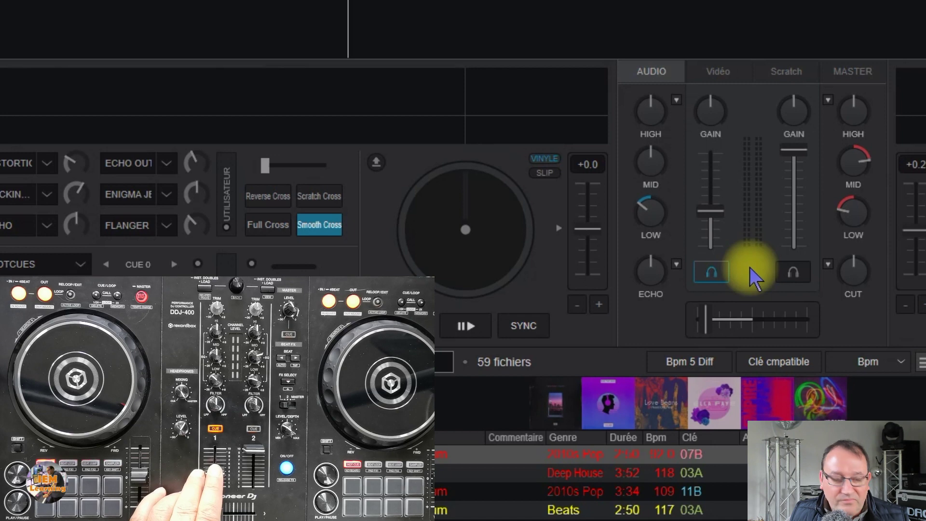
Reset deck A's low EQ and deck B's low and mid EQ knobs to their centre positions.
double_click(649, 212)
double_click(848, 208)
double_click(852, 168)
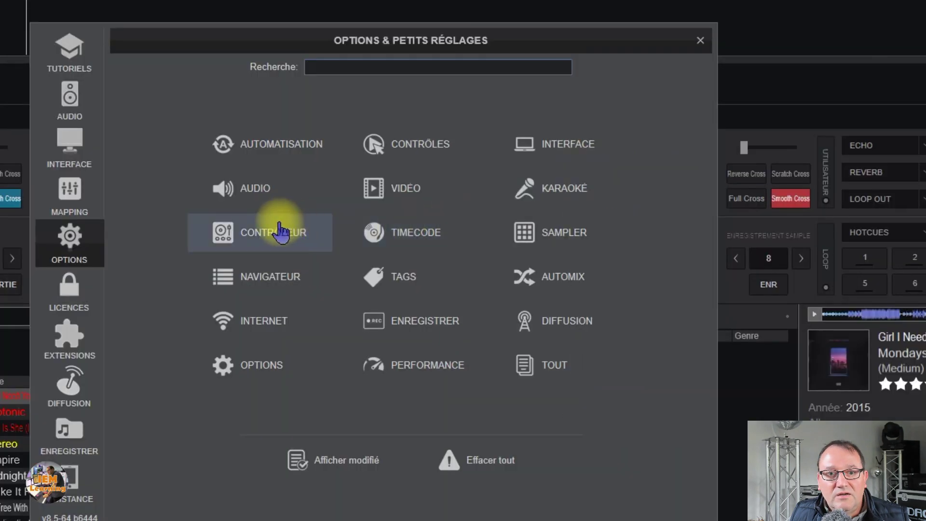
Set controllerTakeoverMode to Gradual in the controller options and close the settings.
left_click(273, 229)
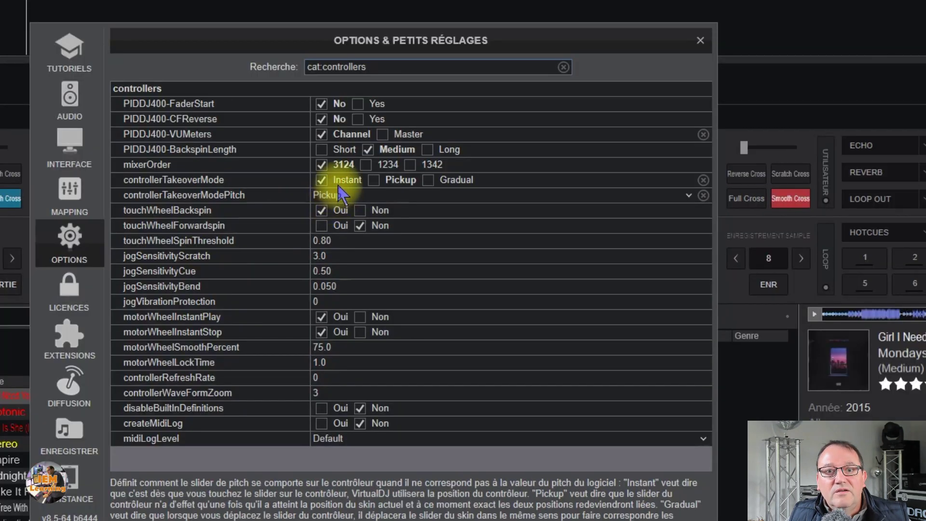
left_click(428, 182)
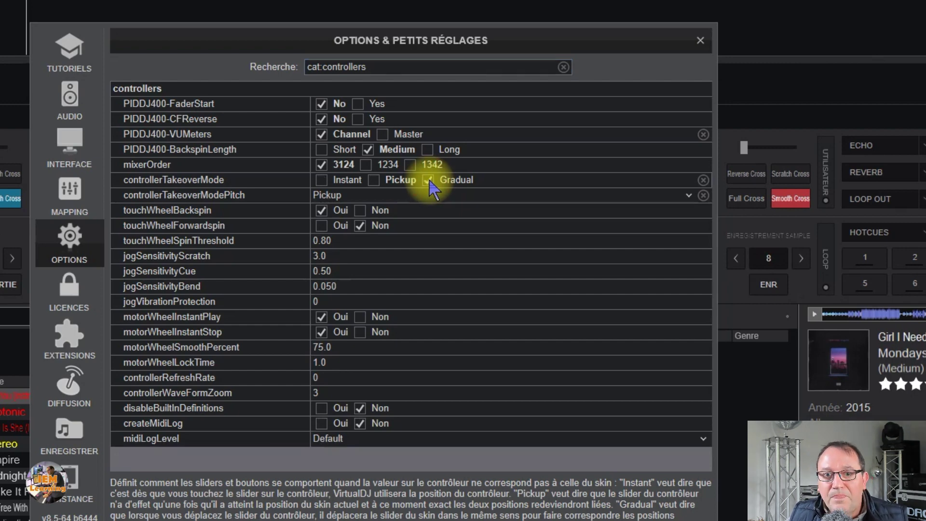
left_click(700, 41)
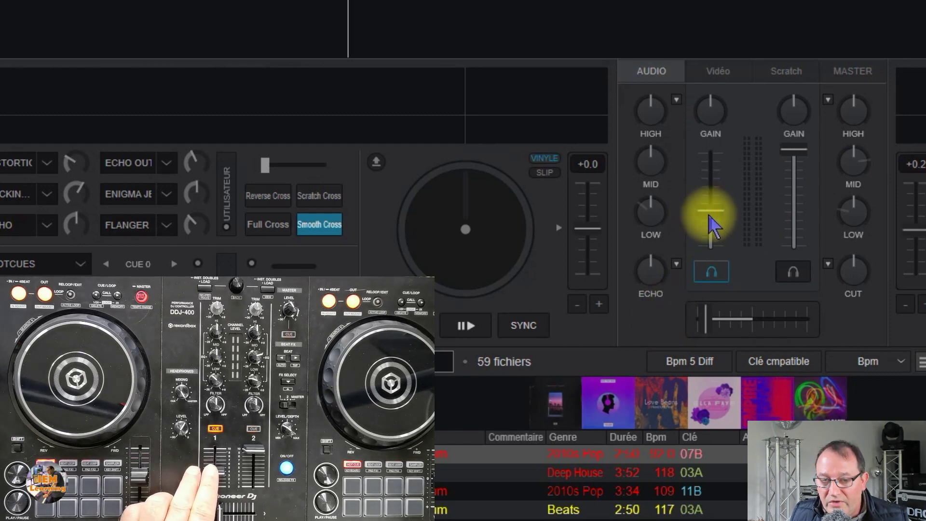
Raise deck A's level fader slightly to test the gradual takeover mode.
mouse_move(708, 215)
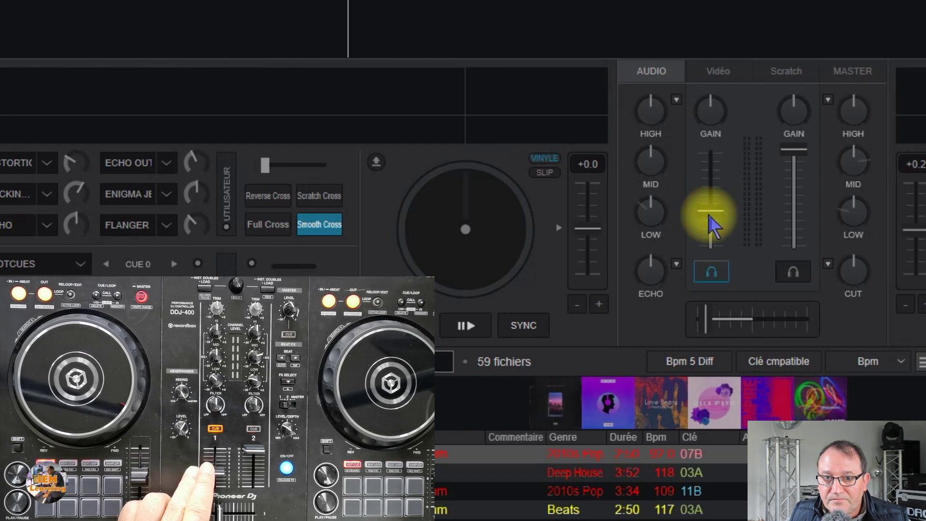
left_click_drag(709, 216, 709, 177)
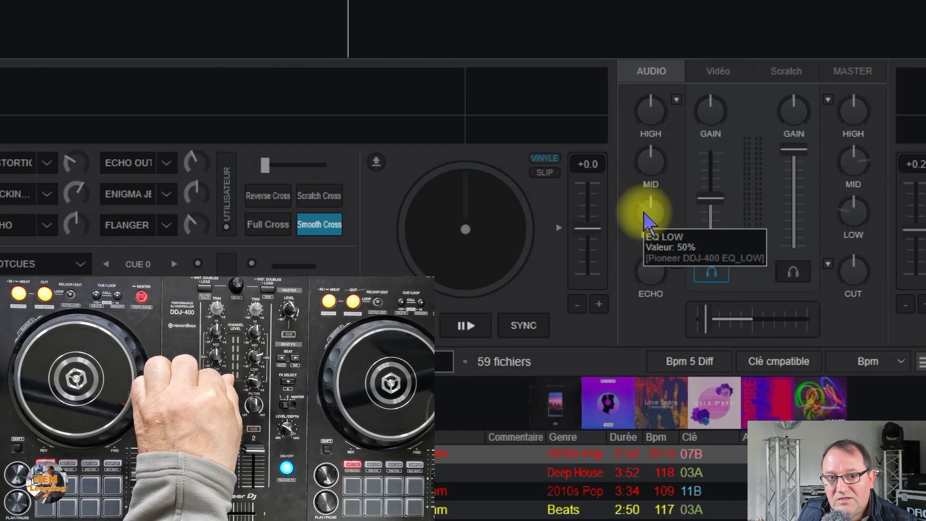
mouse_move(702, 233)
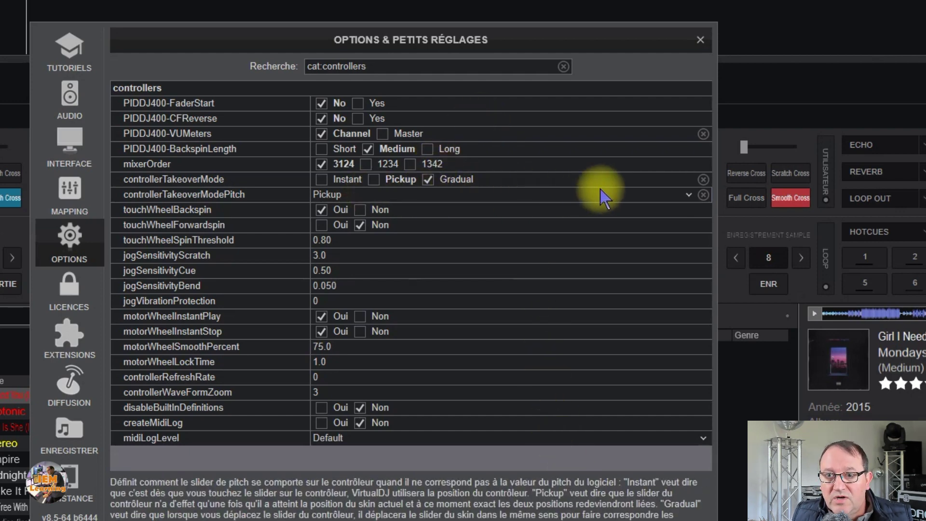
Set controllerTakeoverModePitch to Instant in the controller options and close the settings.
left_click(636, 194)
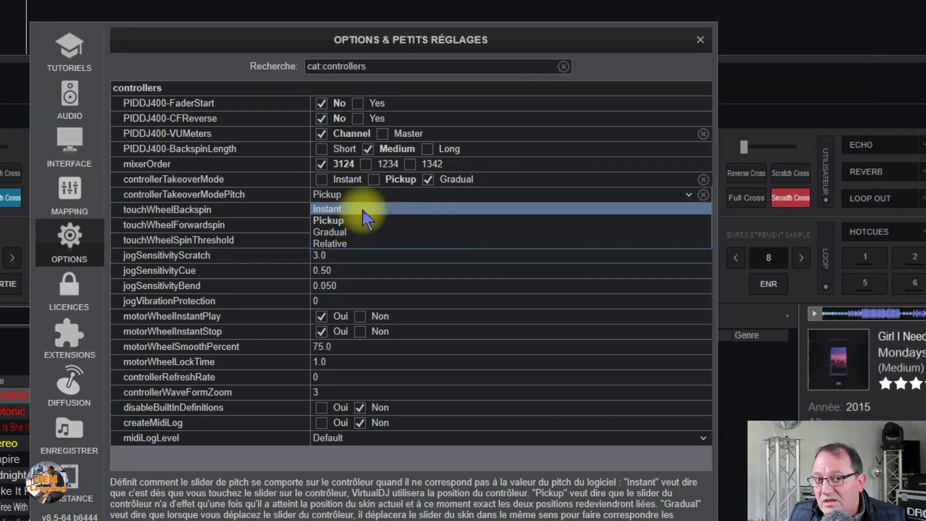
left_click(362, 209)
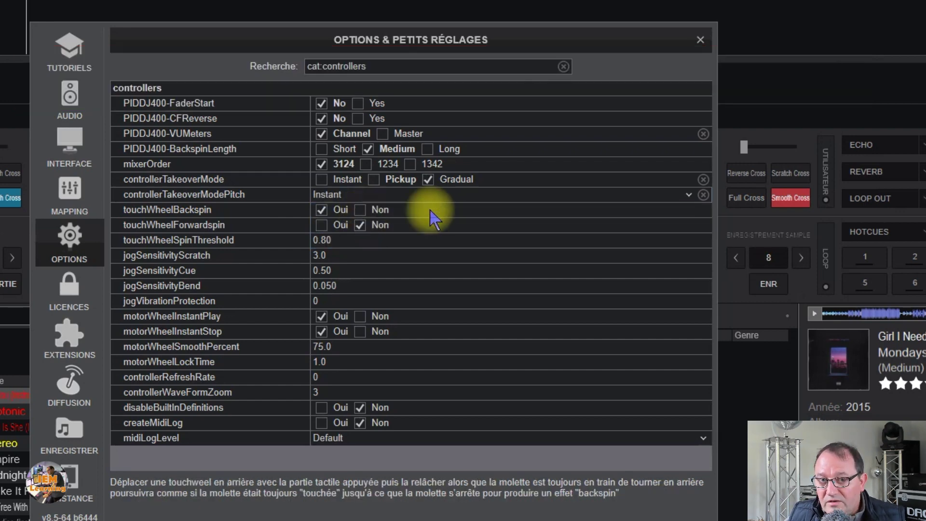
left_click(700, 39)
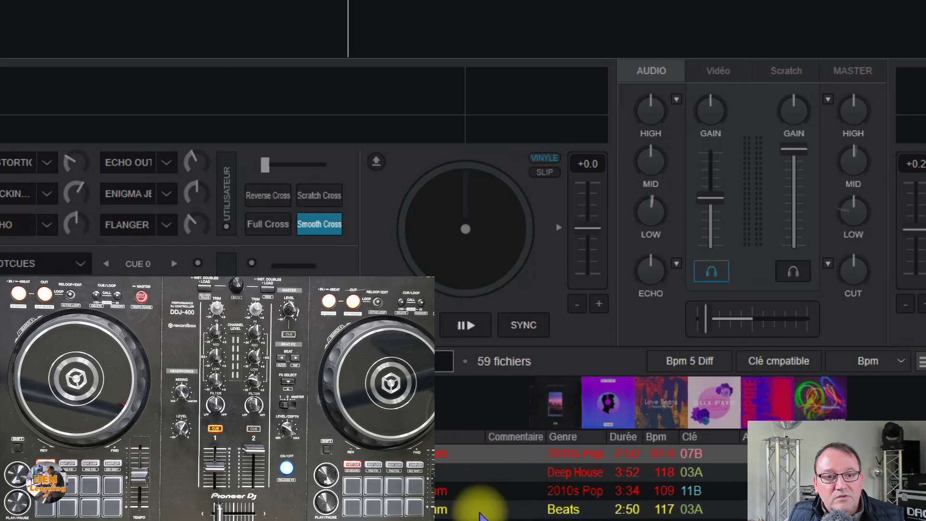
Load the track Stereo (Medium) onto deck A, and replace it with Make It Rain (Medium).
left_click_drag(479, 504, 496, 263)
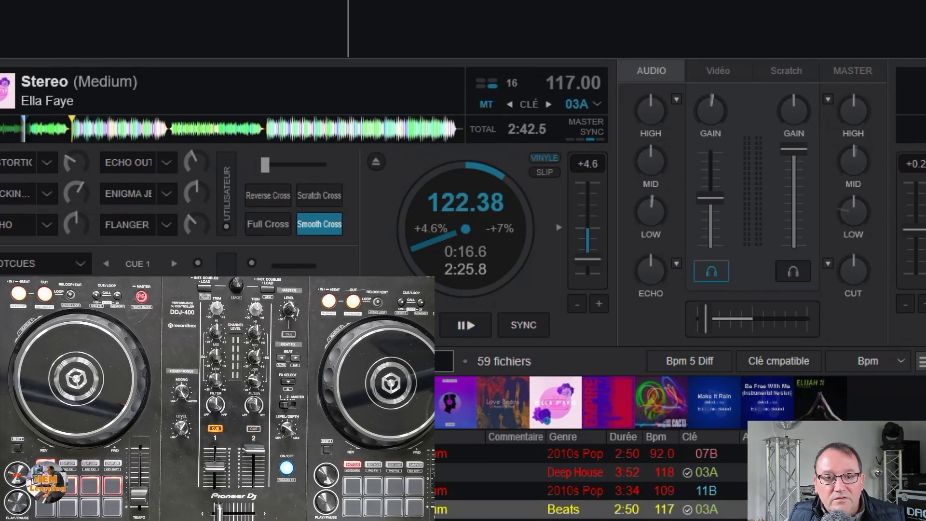
scroll(651, 403, "down", 3)
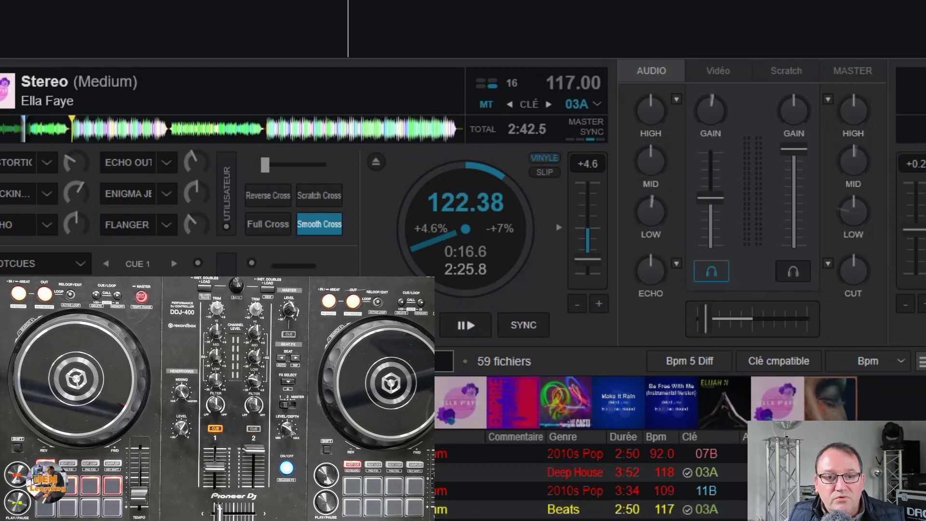
left_click_drag(556, 403, 451, 234)
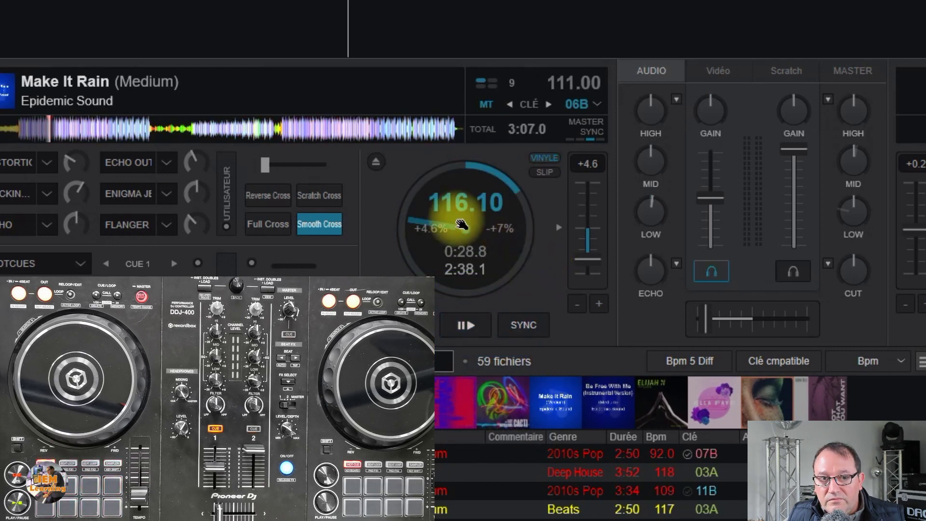
Adjust deck A's pitch slider to about +3.8% to test the instant pitch takeover.
mouse_move(486, 215)
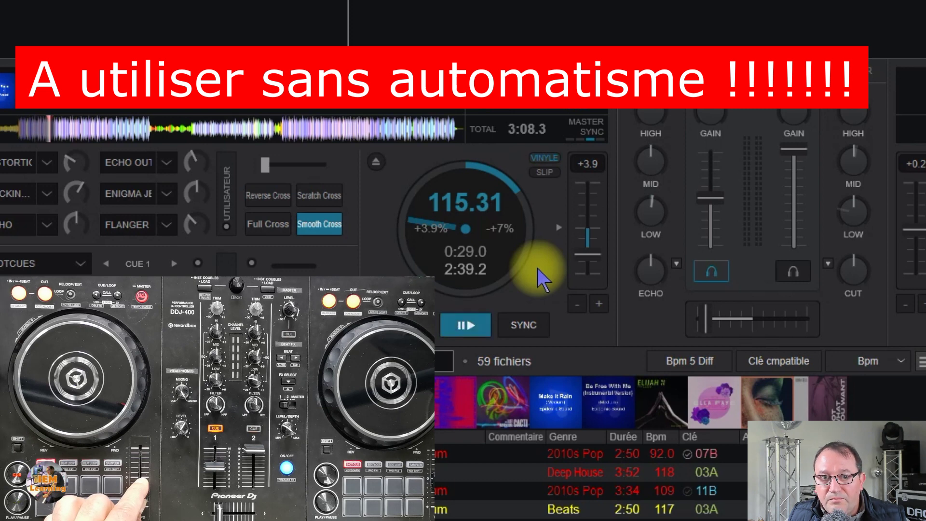
left_click_drag(584, 256, 587, 207)
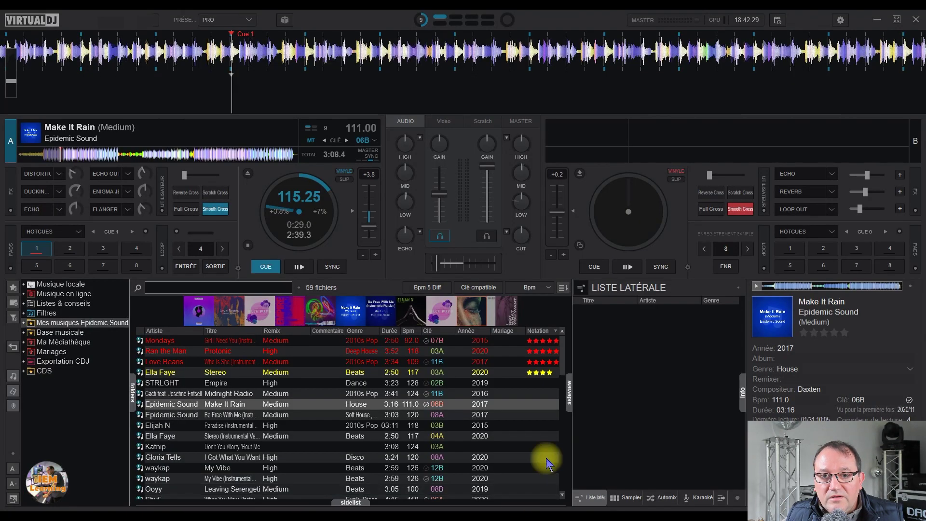
Set controllerTakeoverModePitch to Gradual in the controller options and close the settings.
left_click(840, 20)
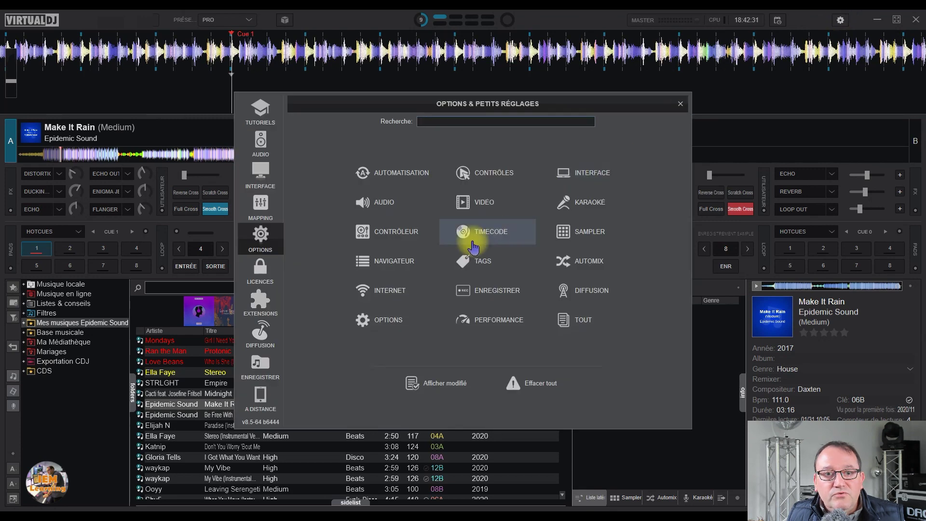
left_click(386, 231)
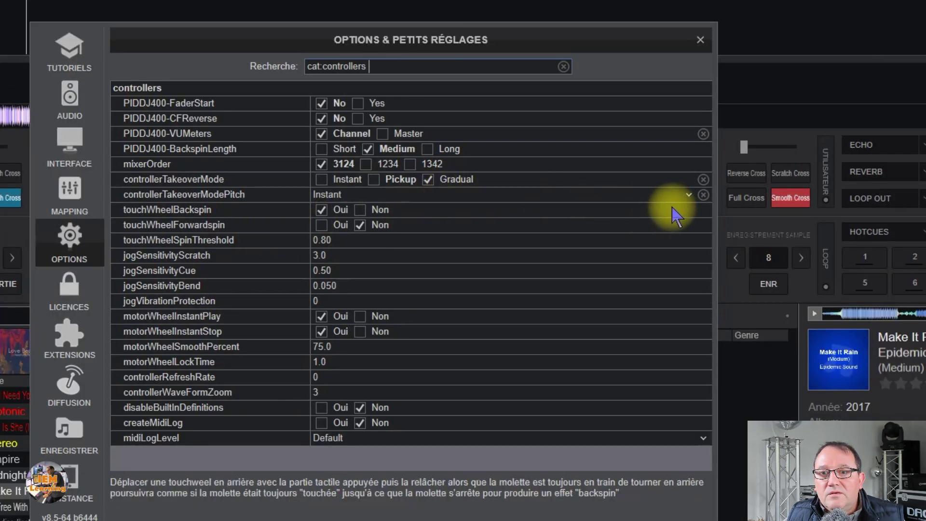
left_click(622, 195)
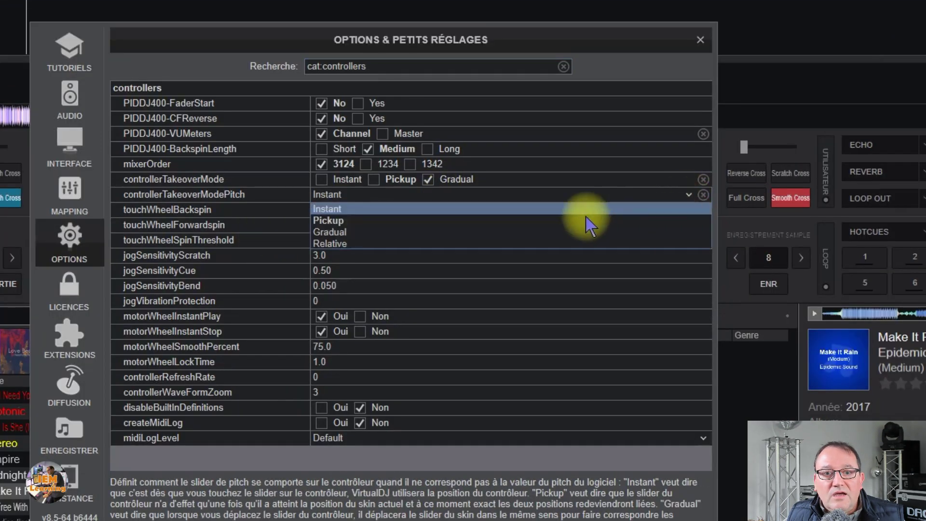
left_click(351, 232)
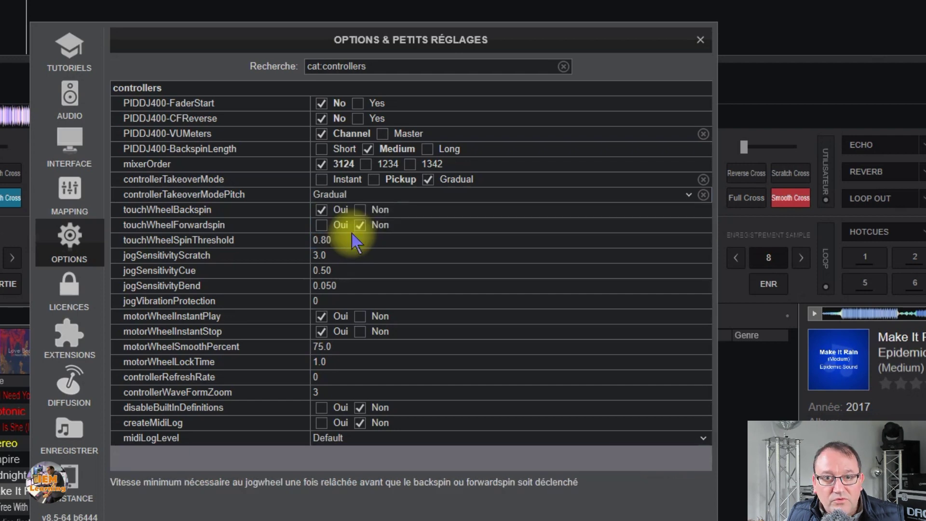
left_click(700, 39)
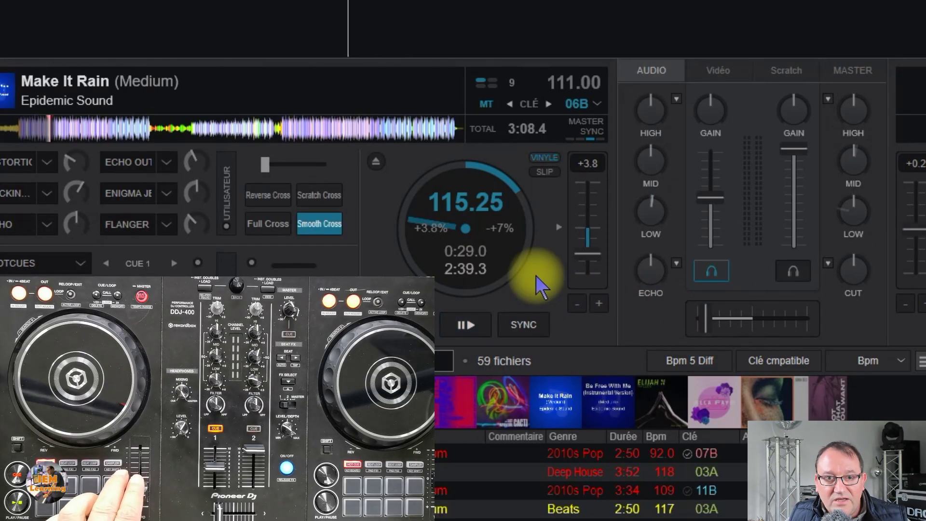
Adjust deck A's pitch slider to about +2.4% to test the gradual pitch takeover.
left_click_drag(590, 261, 599, 208)
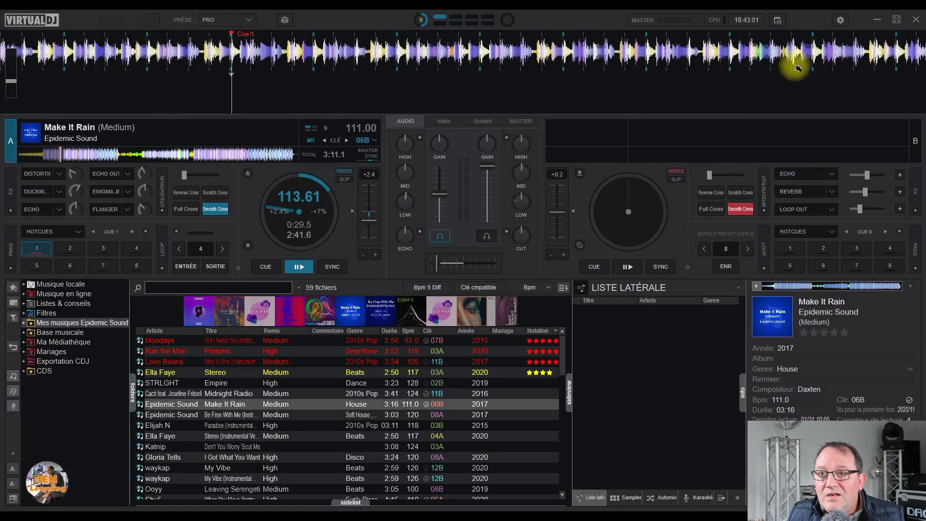
Set controllerTakeoverModePitch to Relative in the controller options and close the settings.
left_click(839, 20)
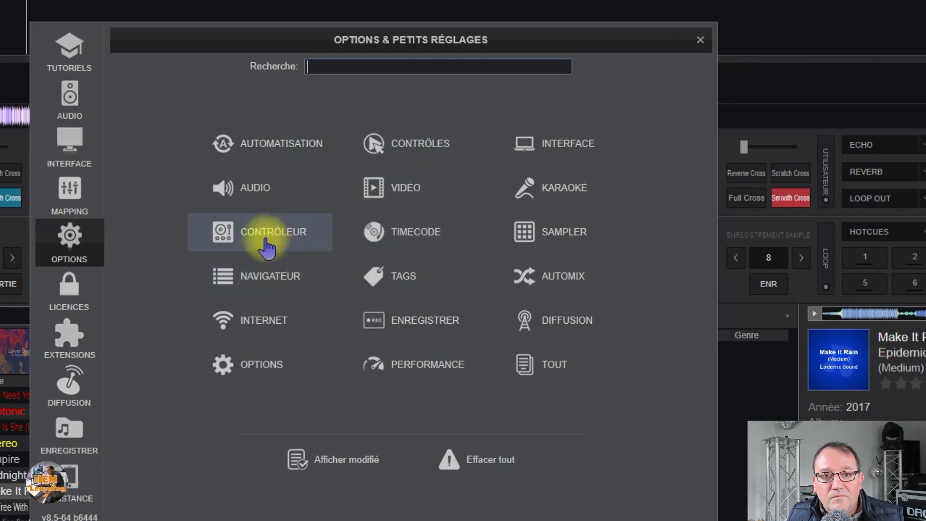
left_click(269, 247)
left_click(339, 197)
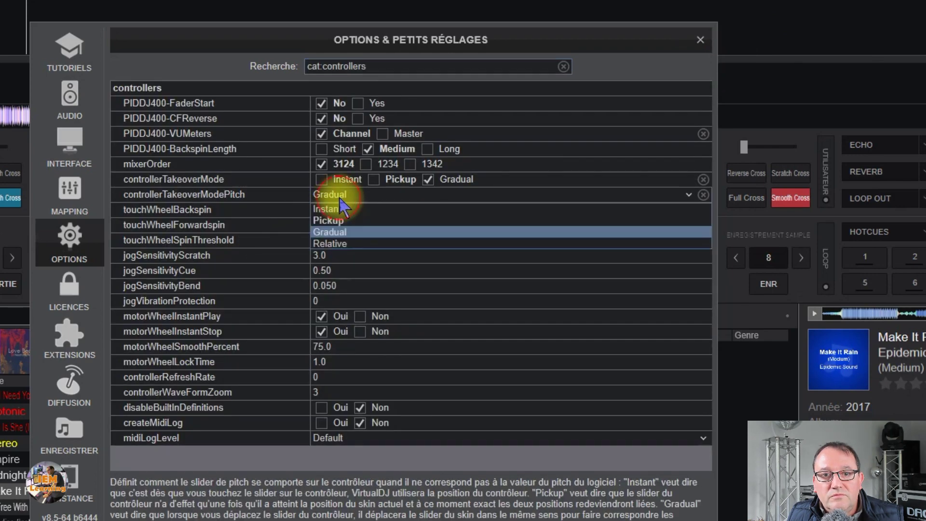
left_click(336, 245)
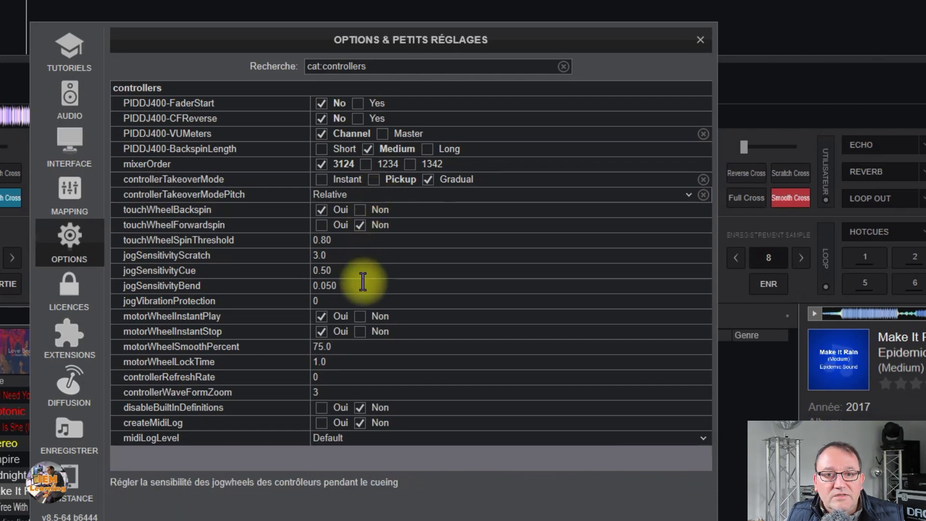
left_click(703, 41)
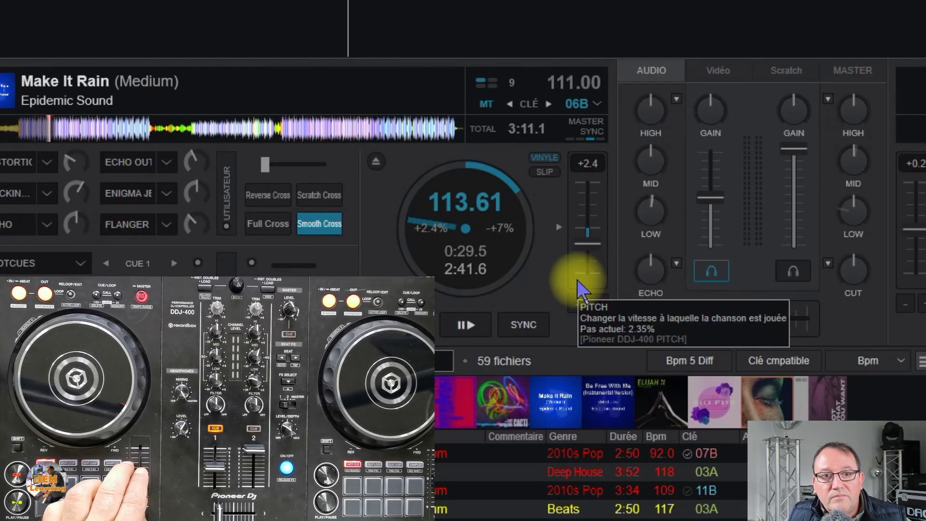
Move deck A's pitch slider to about -4.7% to test the relative pitch takeover.
left_click(587, 247)
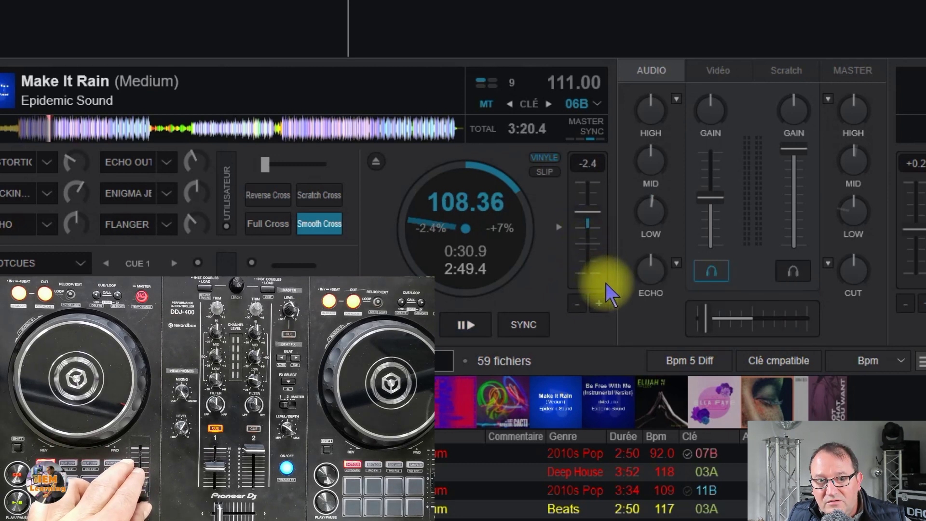
mouse_move(634, 290)
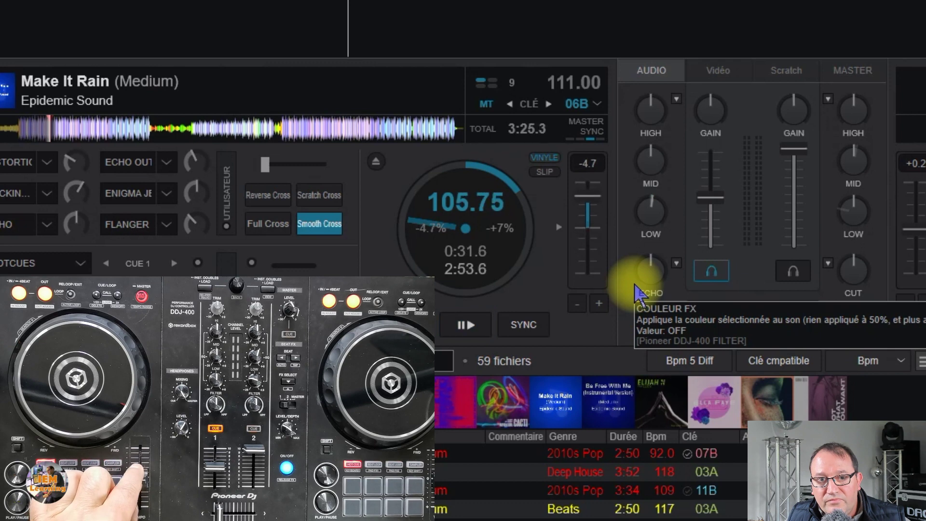